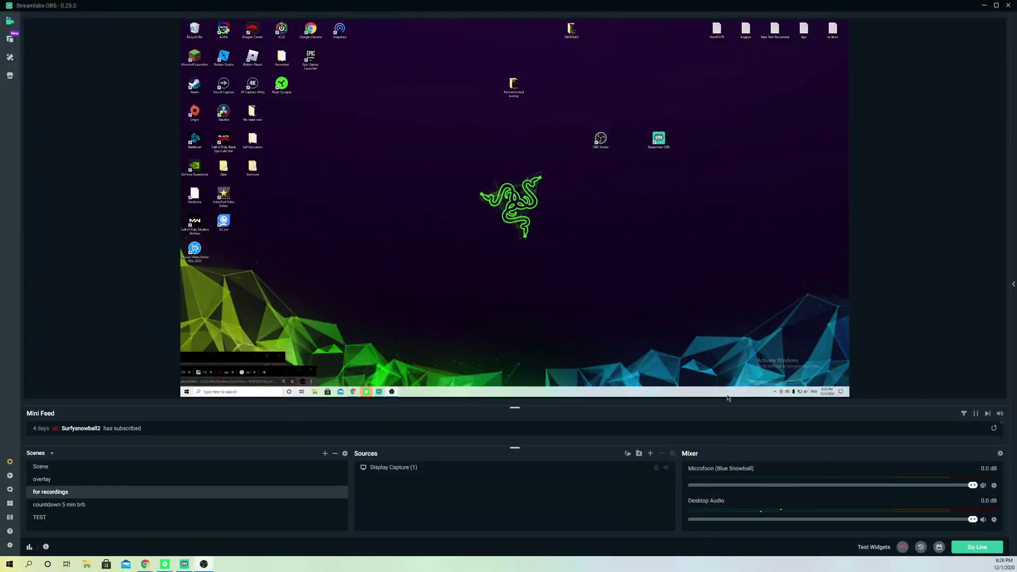
Drag the small browser window on the captured desktop toward the bottom-left, away from the preview.
{"action": "left_click", "coordinate": [281, 376]}
{"action": "mouse_move", "coordinate": [191, 377]}
{"action": "left_mouse_down"}
{"action": "mouse_move", "coordinate": [206, 365]}
{"action": "mouse_move", "coordinate": [190, 376]}
{"action": "left_mouse_up"}
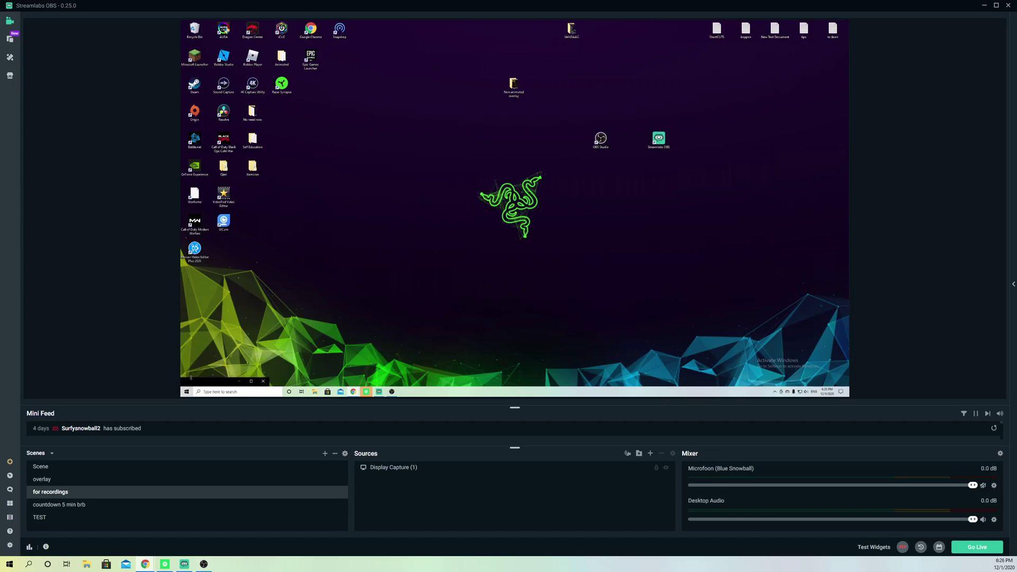
Add a Subscription Goal widget source named 'FOLLOWERS GOAL' and open its settings.
{"action": "left_click", "coordinate": [651, 457]}
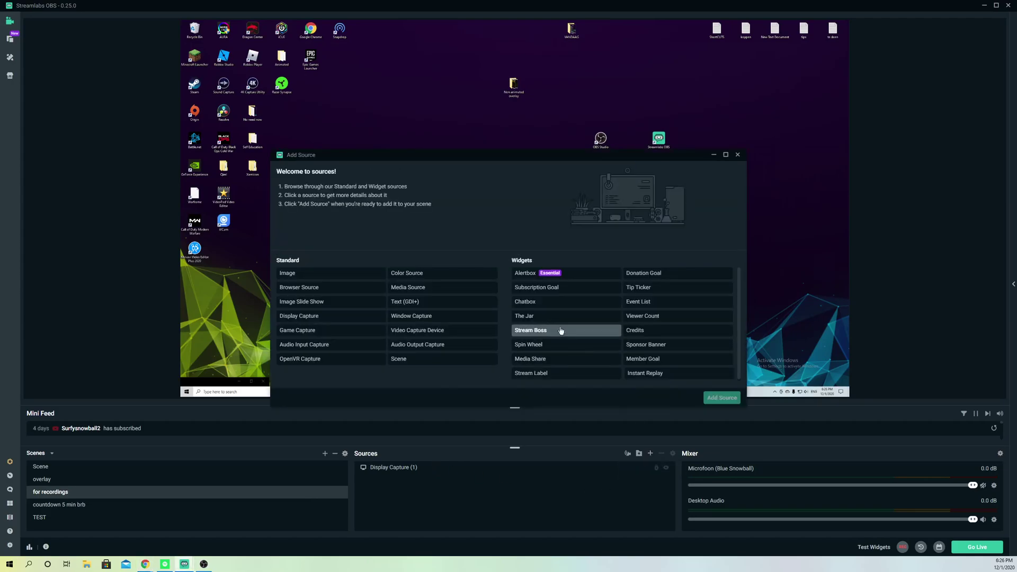
{"action": "left_click", "coordinate": [572, 290]}
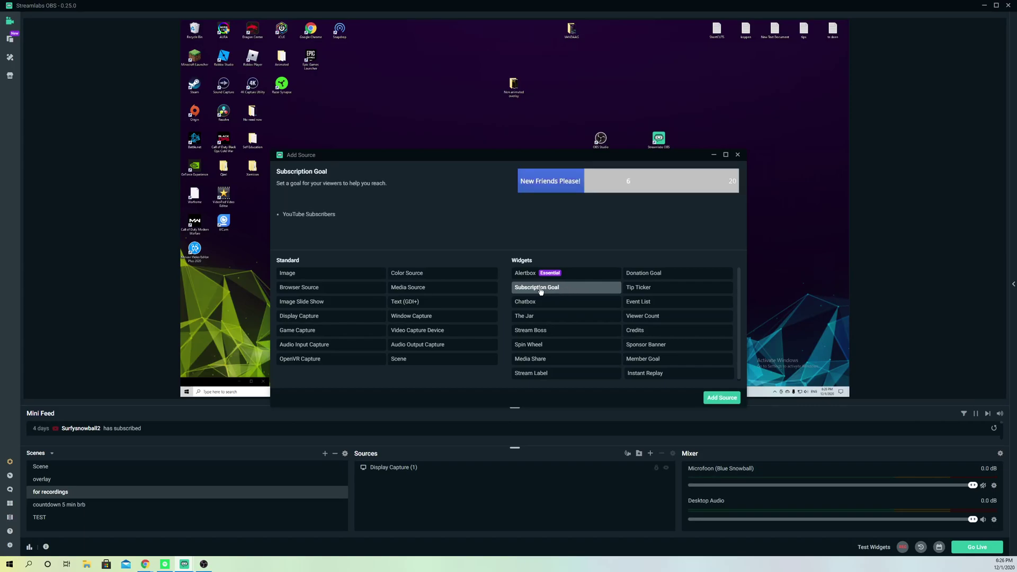
{"action": "double_click", "coordinate": [570, 289]}
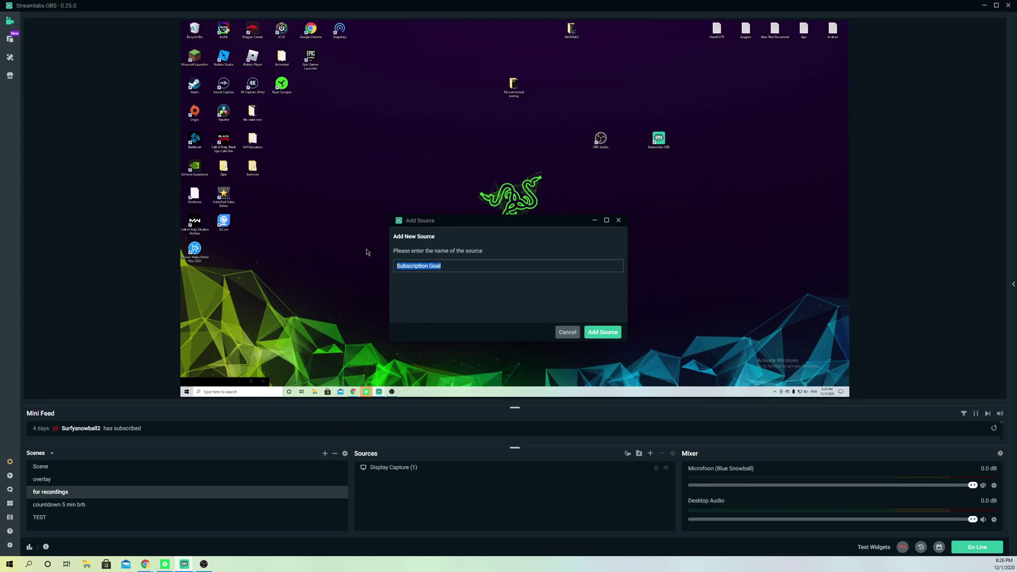
{"action": "key", "text": "BackSpace"}
{"action": "type", "text": "FOLLOWERS GOAL"}
{"action": "left_click", "coordinate": [613, 334]}
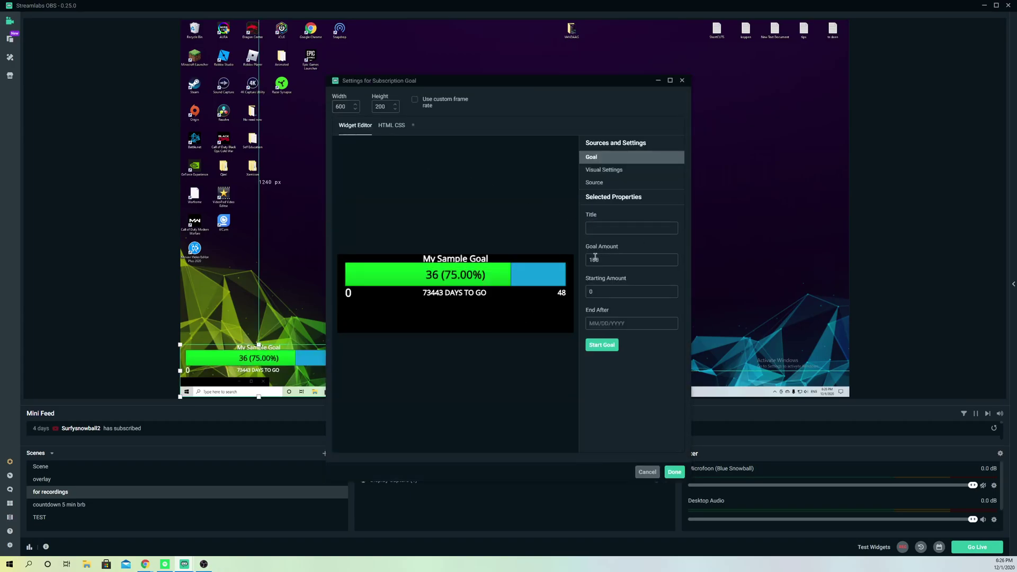
Title the goal 'FOLLOWER GOAL' with a goal amount of 500000.
{"action": "left_click", "coordinate": [606, 225]}
{"action": "left_click", "coordinate": [622, 226]}
{"action": "type", "text": "FOLLOWER"}
{"action": "type", "text": " GO"}
{"action": "type", "text": "000"}
Set the starting amount to 100000 and end date 12/15/2021, then start the goal.
{"action": "left_click", "coordinate": [611, 287]}
{"action": "type", "text": "1000"}
{"action": "left_click", "coordinate": [592, 324]}
{"action": "type", "text": "12"}
{"action": "type", "text": "/15/2021"}
{"action": "left_click", "coordinate": [597, 349]}
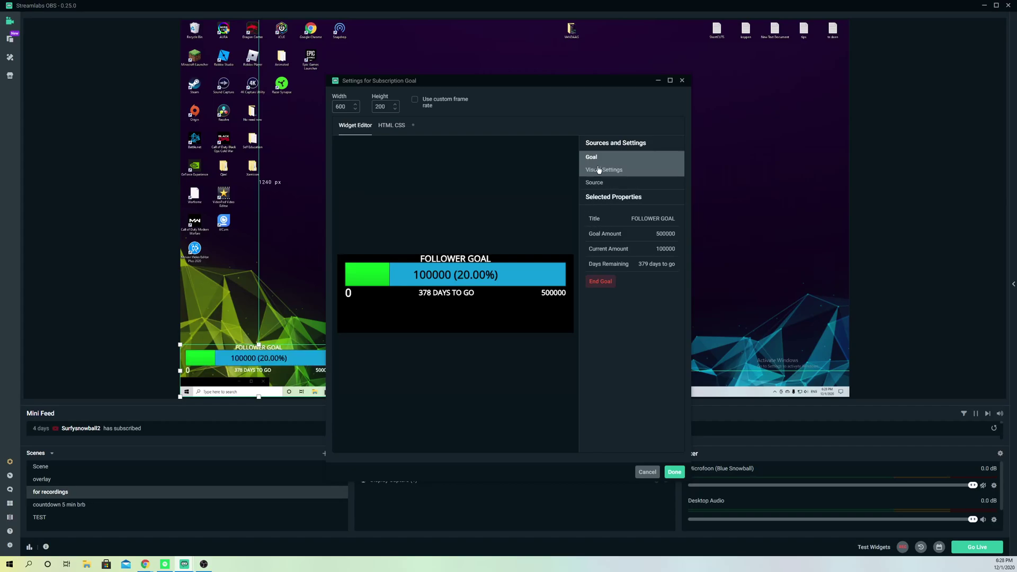
Move the goal widget to the top centre of the capture and enlarge it to about 698x232.
{"action": "left_click_drag", "start_coordinate": [269, 364], "coordinate": [444, 198]}
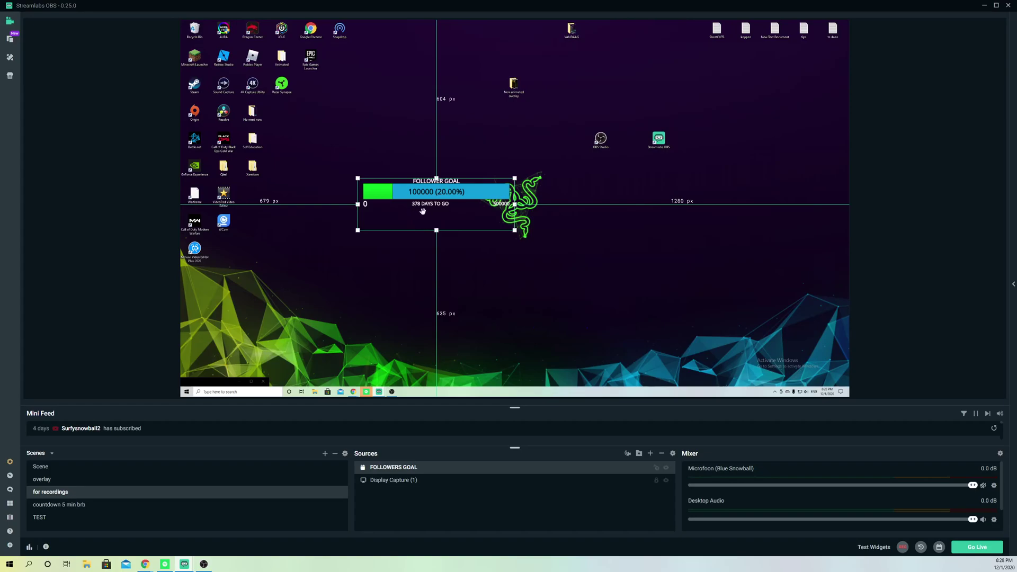
{"action": "left_click_drag", "start_coordinate": [422, 212], "coordinate": [494, 161]}
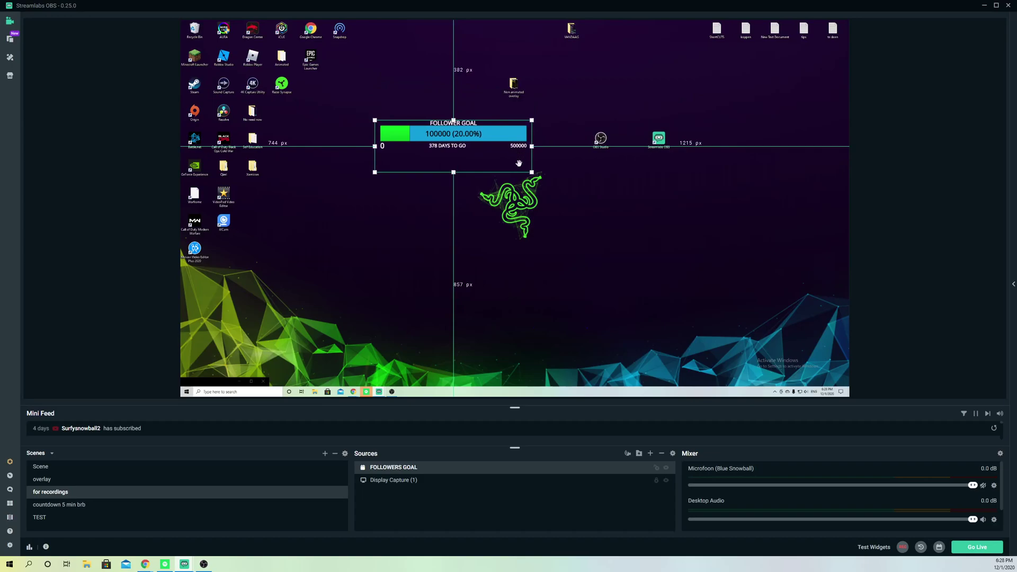
{"action": "left_click_drag", "start_coordinate": [532, 173], "coordinate": [634, 99]}
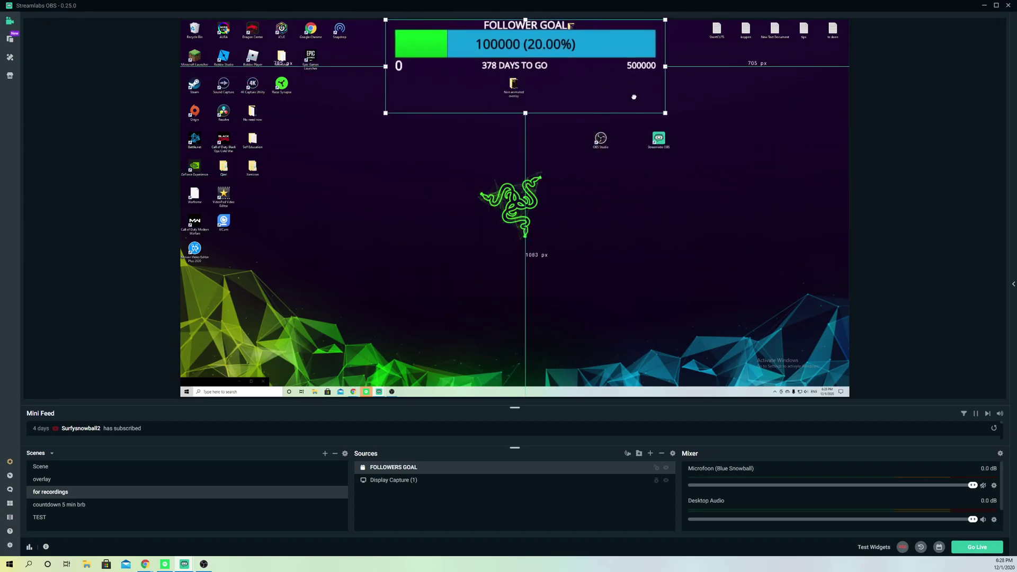
Reopen the goal widget's visual settings, keep the Standard layout and tweak the background colour.
{"action": "double_click", "coordinate": [413, 467]}
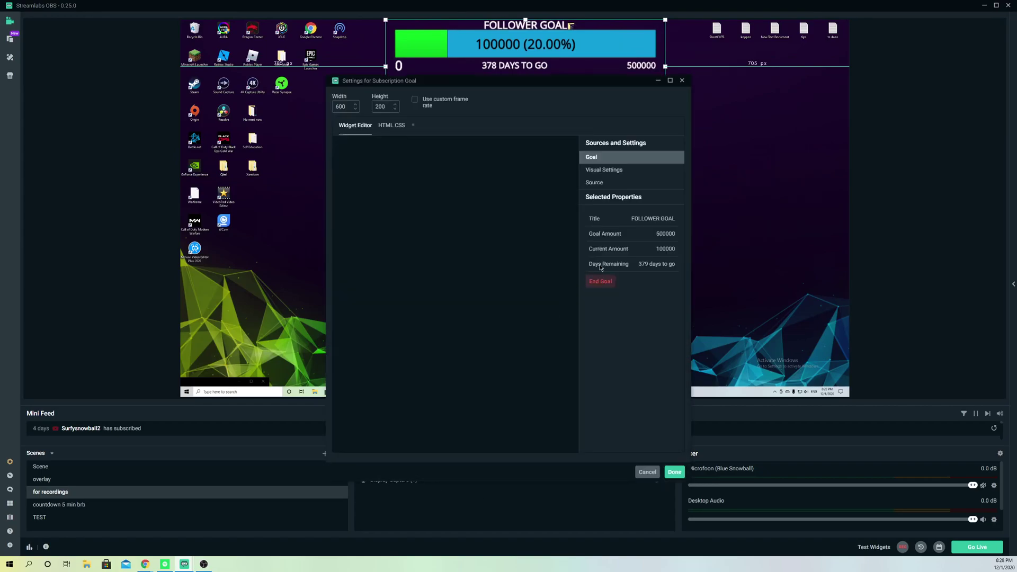
{"action": "left_click", "coordinate": [604, 169]}
{"action": "left_click", "coordinate": [629, 232]}
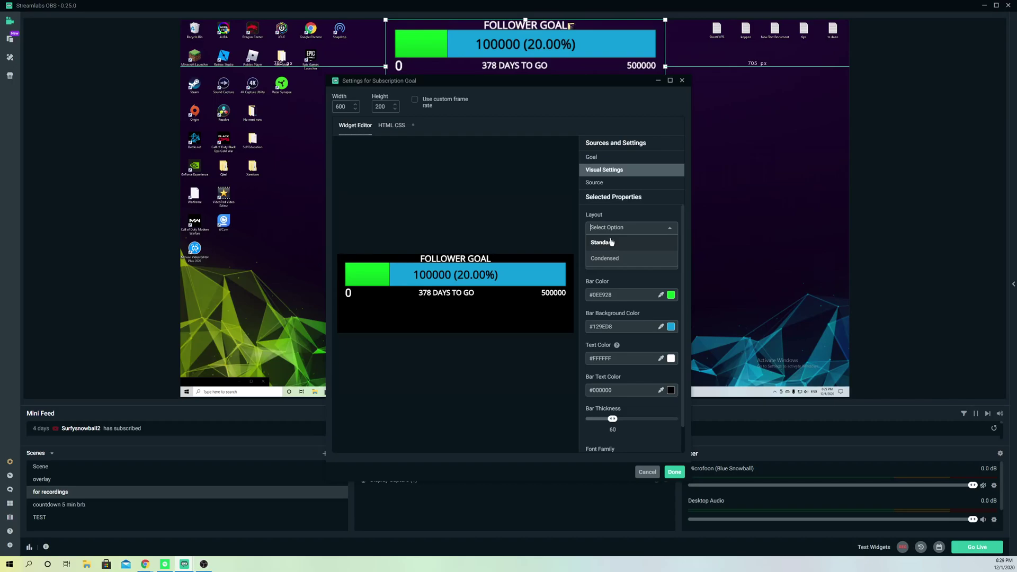
{"action": "left_click", "coordinate": [605, 247]}
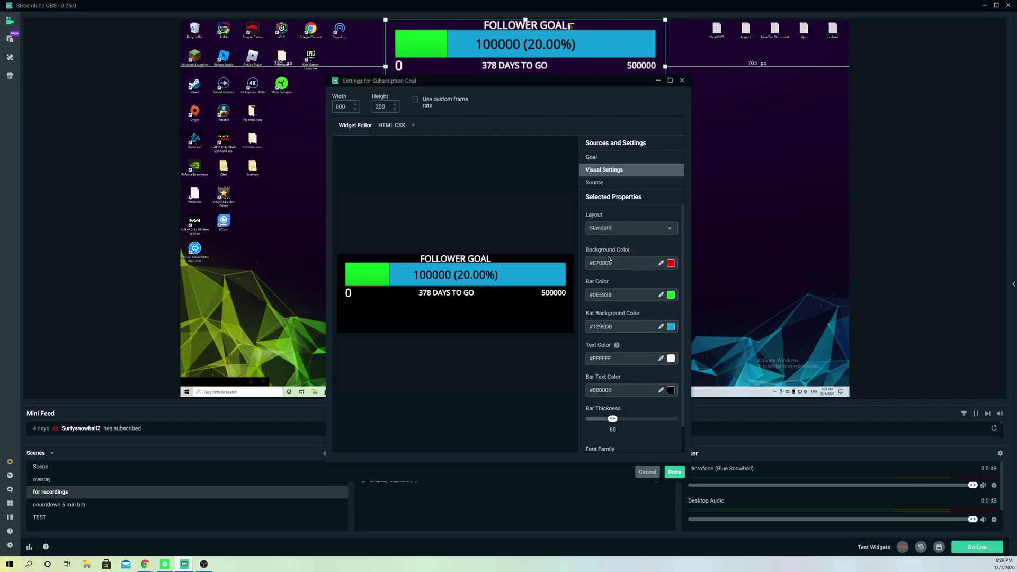
{"action": "left_click", "coordinate": [645, 263]}
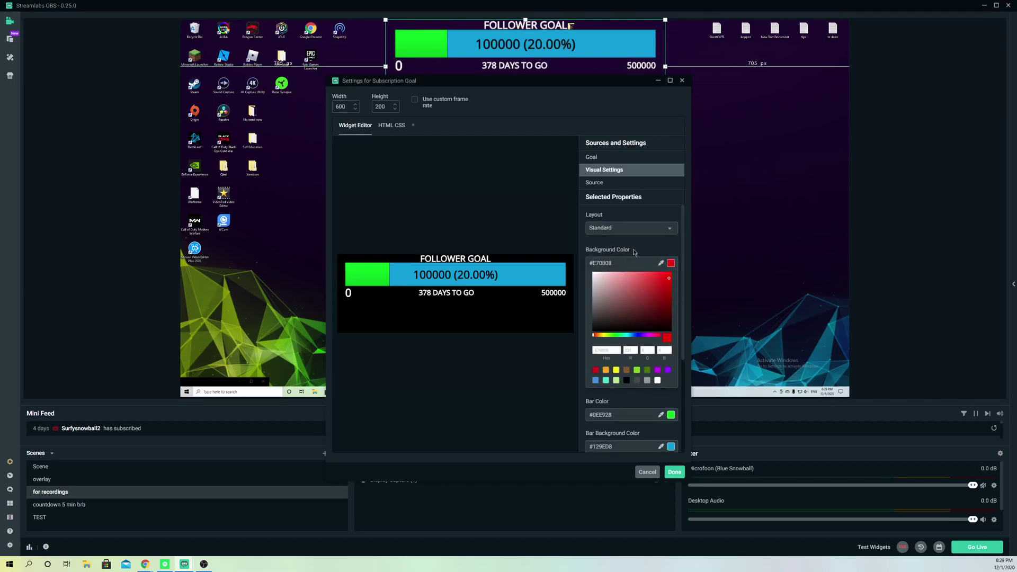
{"action": "left_click", "coordinate": [666, 276]}
Make the goal's progress bar green.
{"action": "scroll", "coordinate": [644, 396], "scroll_direction": "down", "scroll_amount": 3}
{"action": "left_click", "coordinate": [620, 338]}
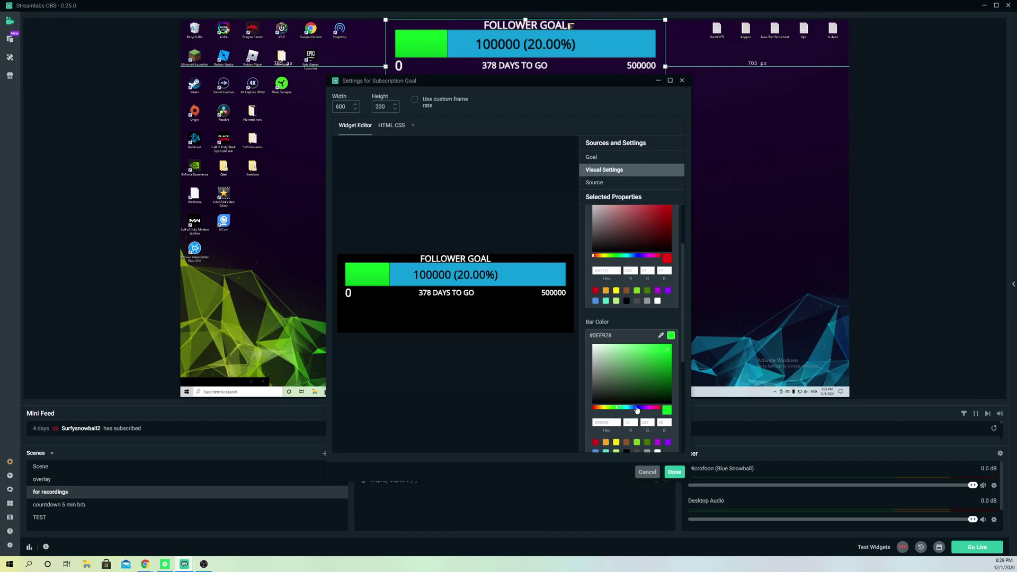
{"action": "left_click", "coordinate": [593, 403]}
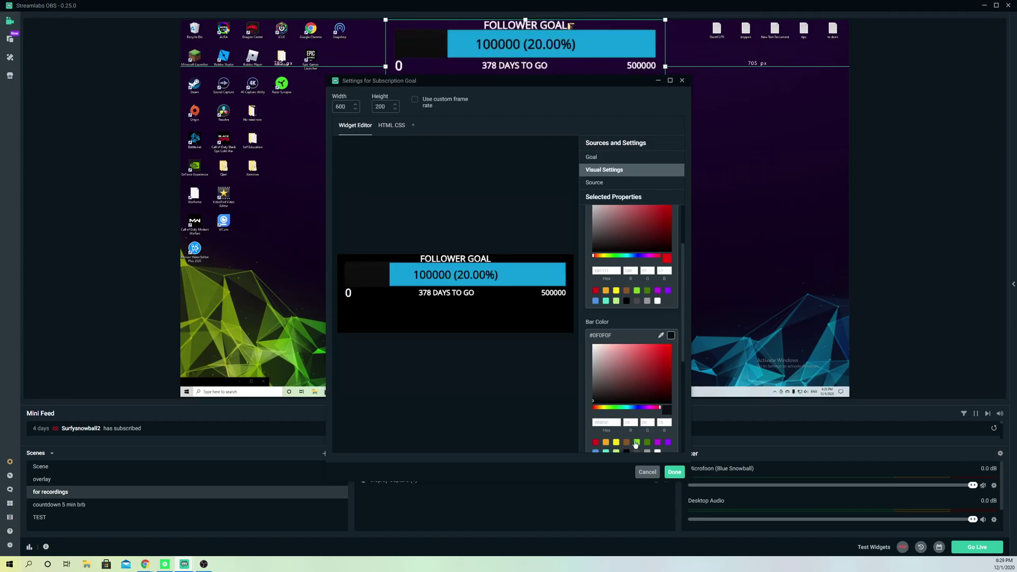
{"action": "left_click", "coordinate": [636, 443]}
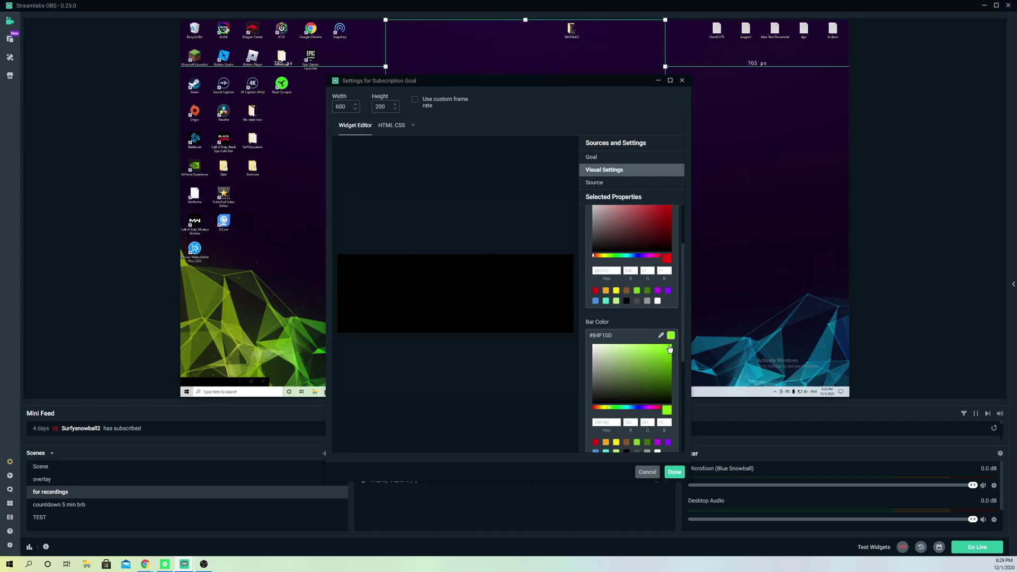
{"action": "left_click", "coordinate": [670, 349]}
Set the bar background to white and the bar text colour to black.
{"action": "scroll", "coordinate": [636, 420], "scroll_direction": "down", "scroll_amount": 1}
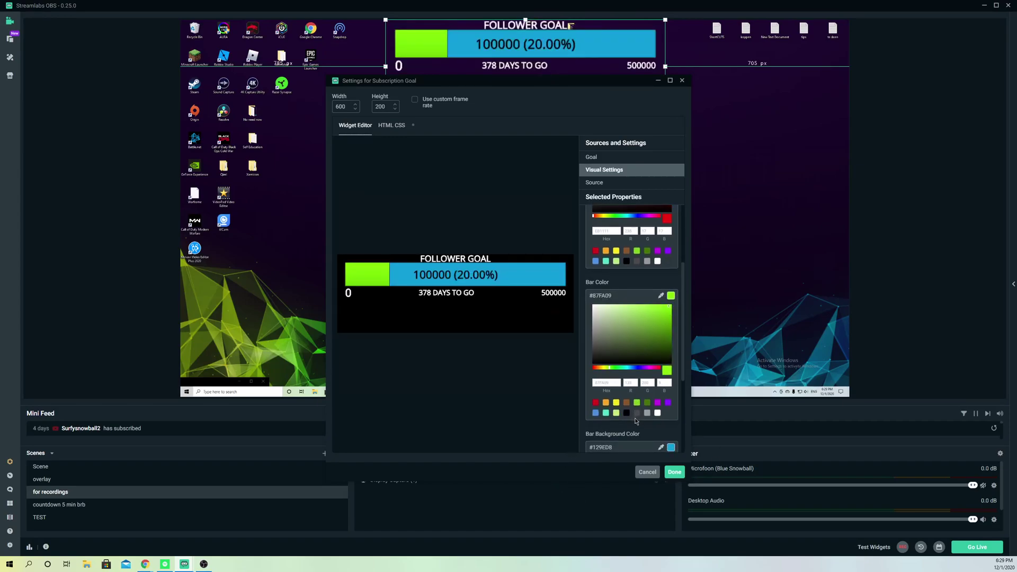
{"action": "scroll", "coordinate": [636, 421], "scroll_direction": "down", "scroll_amount": 2}
{"action": "left_click", "coordinate": [611, 369]}
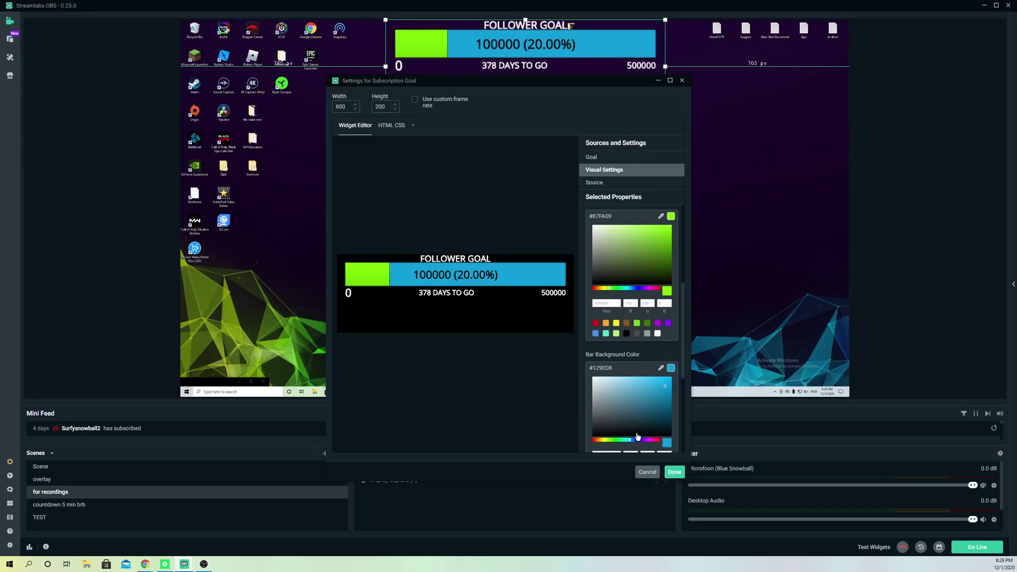
{"action": "left_click", "coordinate": [593, 379]}
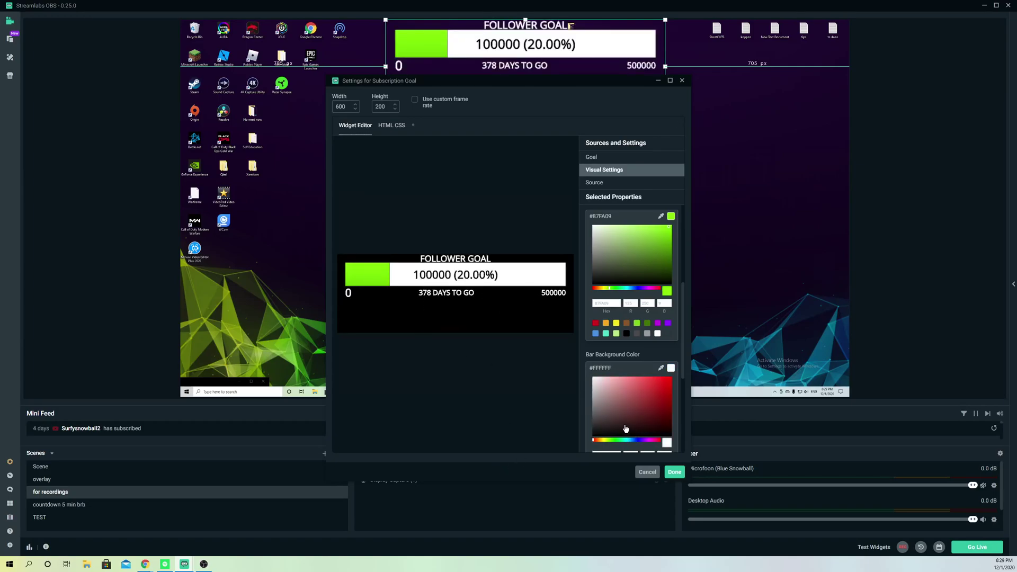
{"action": "scroll", "coordinate": [633, 406], "scroll_direction": "down", "scroll_amount": 3}
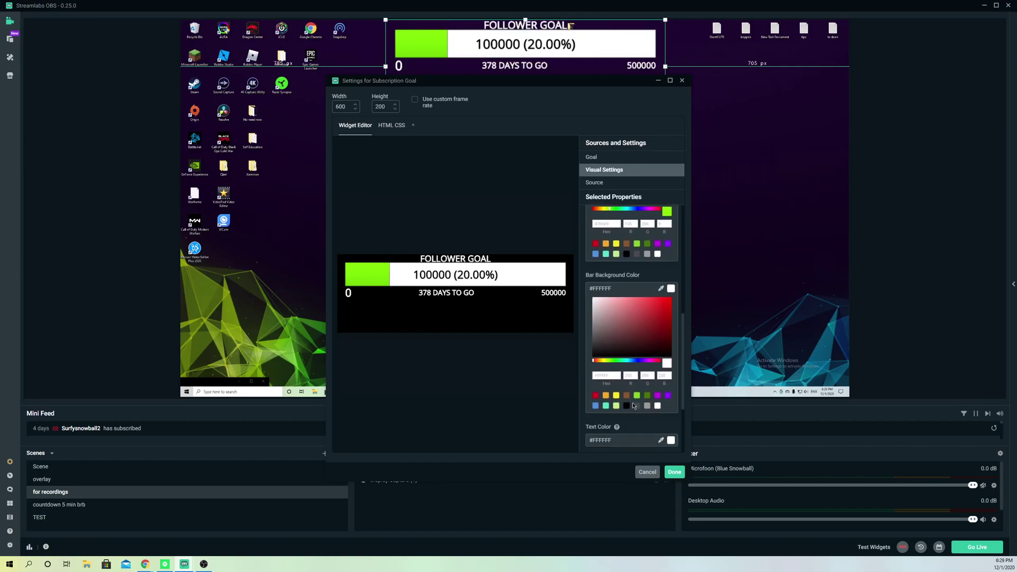
{"action": "scroll", "coordinate": [634, 406], "scroll_direction": "down", "scroll_amount": 3}
{"action": "left_click", "coordinate": [644, 360]}
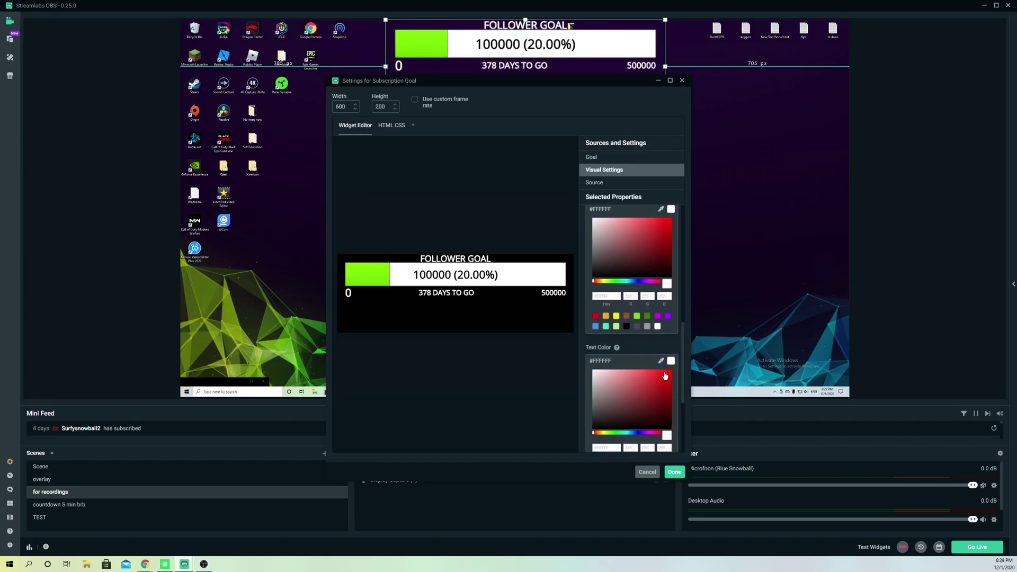
{"action": "scroll", "coordinate": [636, 395], "scroll_direction": "down", "scroll_amount": 5}
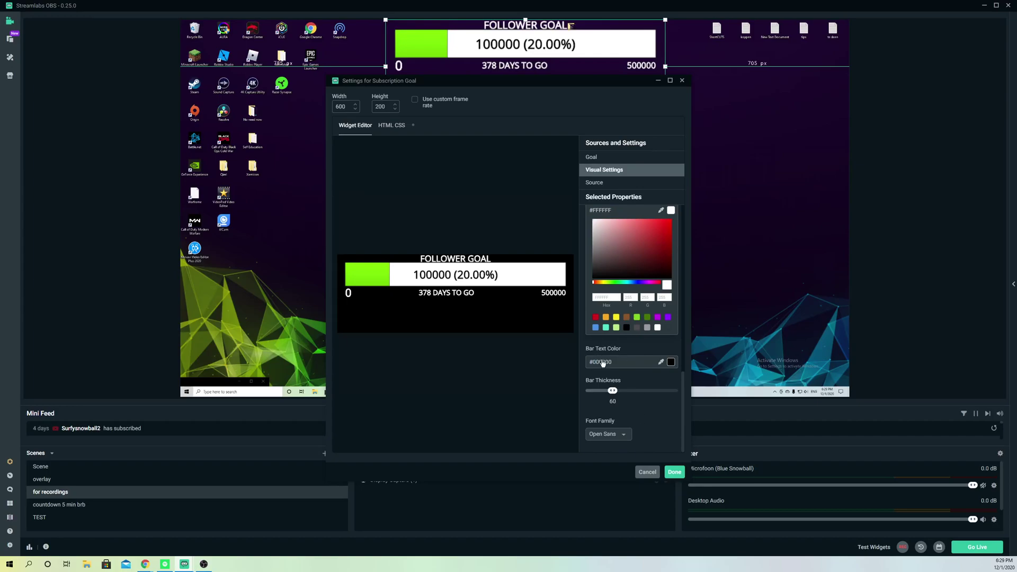
{"action": "left_click", "coordinate": [602, 362]}
Raise the bar thickness from 60 to 72, keeping the Open Sans font.
{"action": "scroll", "coordinate": [613, 412], "scroll_direction": "down", "scroll_amount": 3}
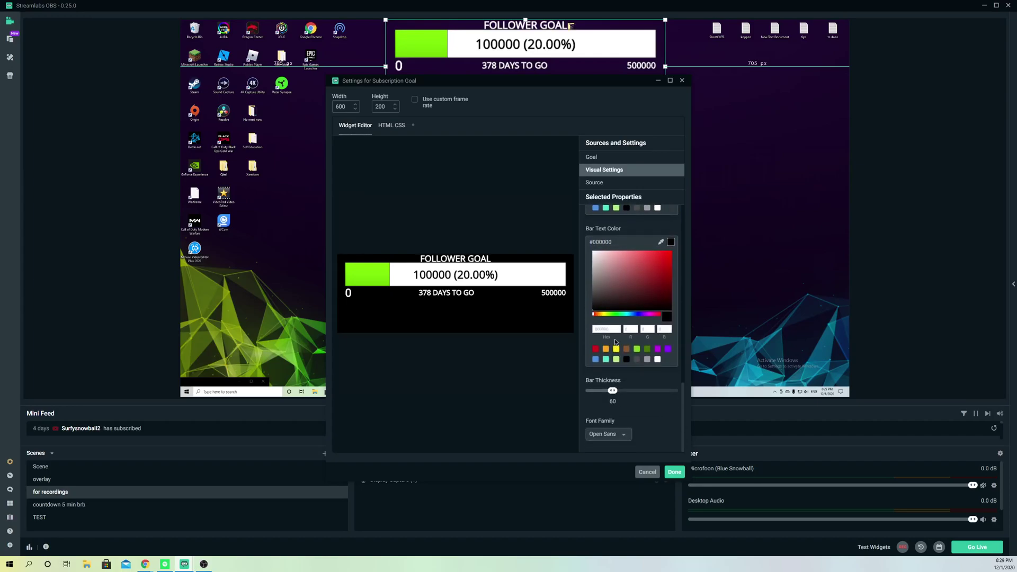
{"action": "left_click_drag", "start_coordinate": [612, 392], "coordinate": [624, 394]}
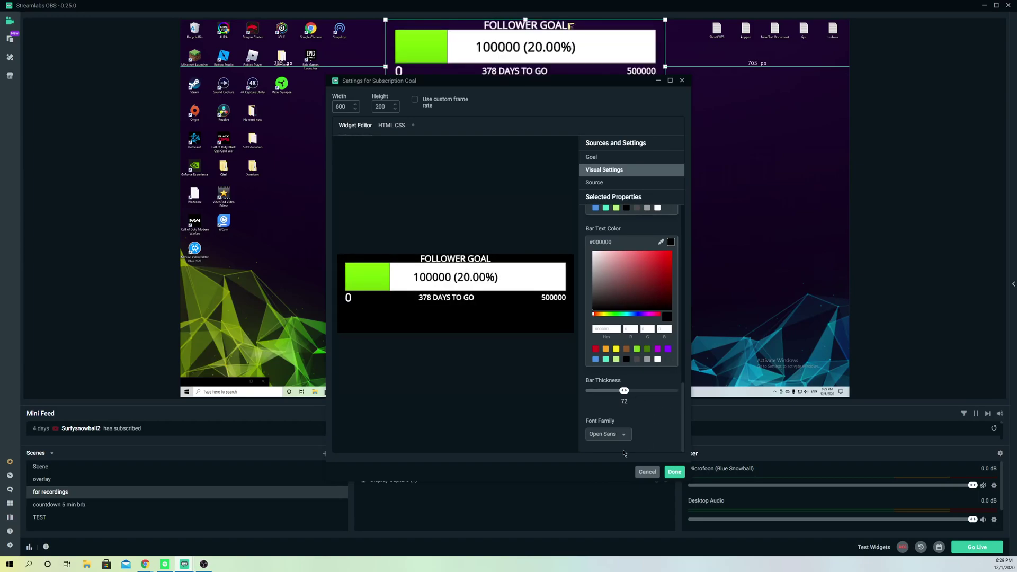
{"action": "left_click", "coordinate": [589, 439]}
{"action": "scroll", "coordinate": [608, 403], "scroll_direction": "down", "scroll_amount": 2}
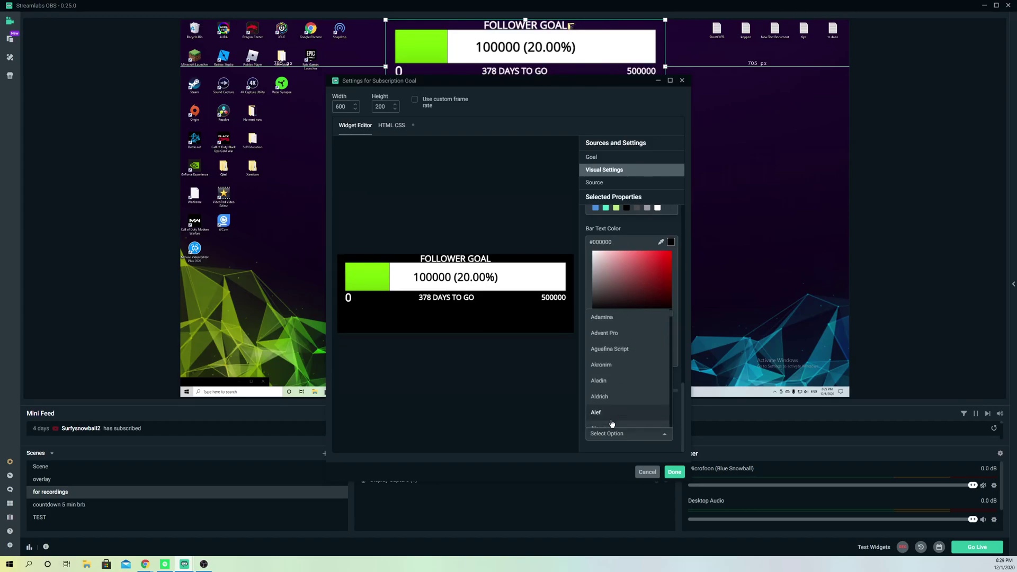
{"action": "left_click", "coordinate": [604, 453]}
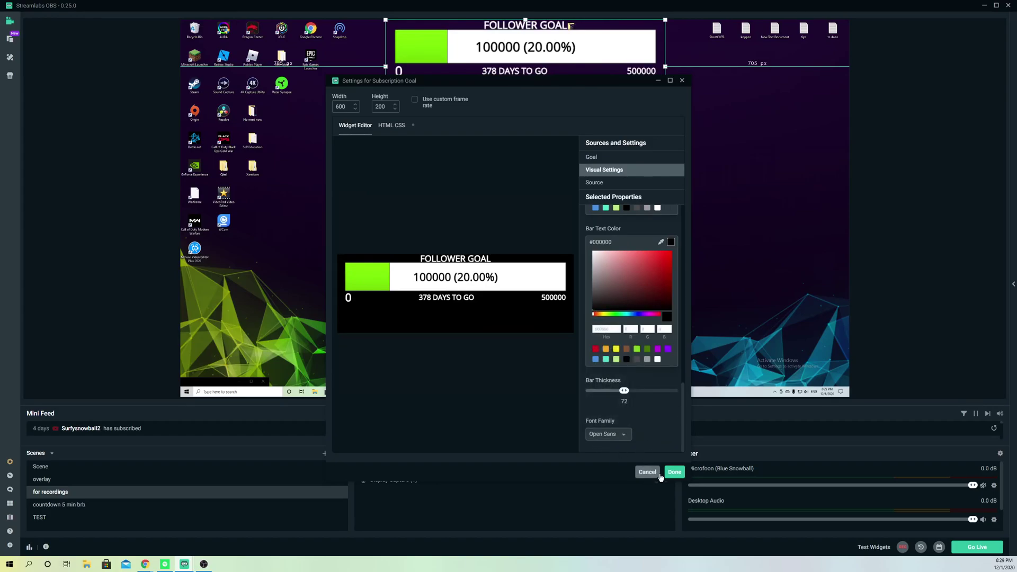
Save the widget settings, then trim its edges, shrink it and centre it near the bottom.
{"action": "left_click", "coordinate": [674, 472]}
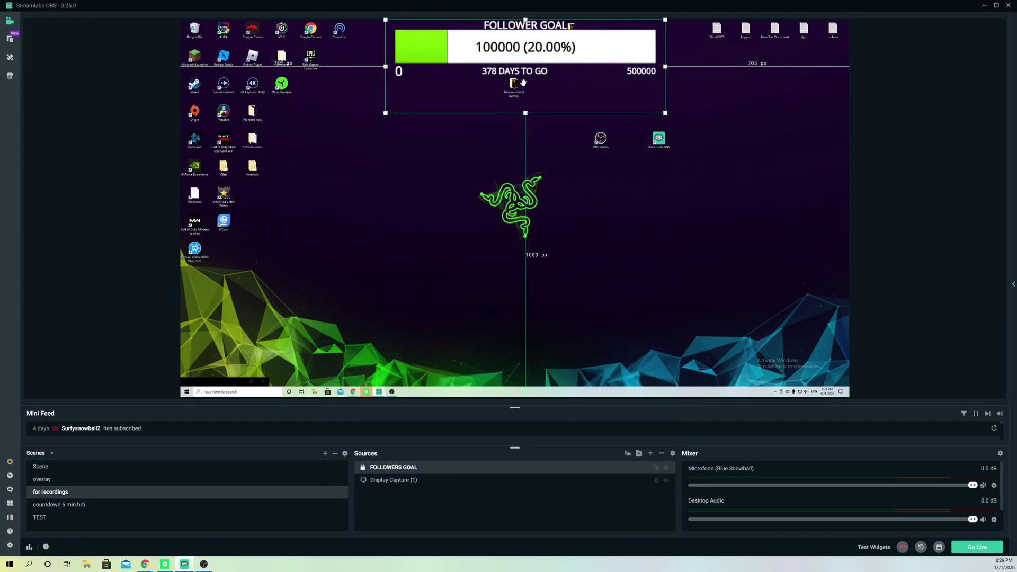
{"action": "left_click_drag", "start_coordinate": [522, 85], "coordinate": [527, 329]}
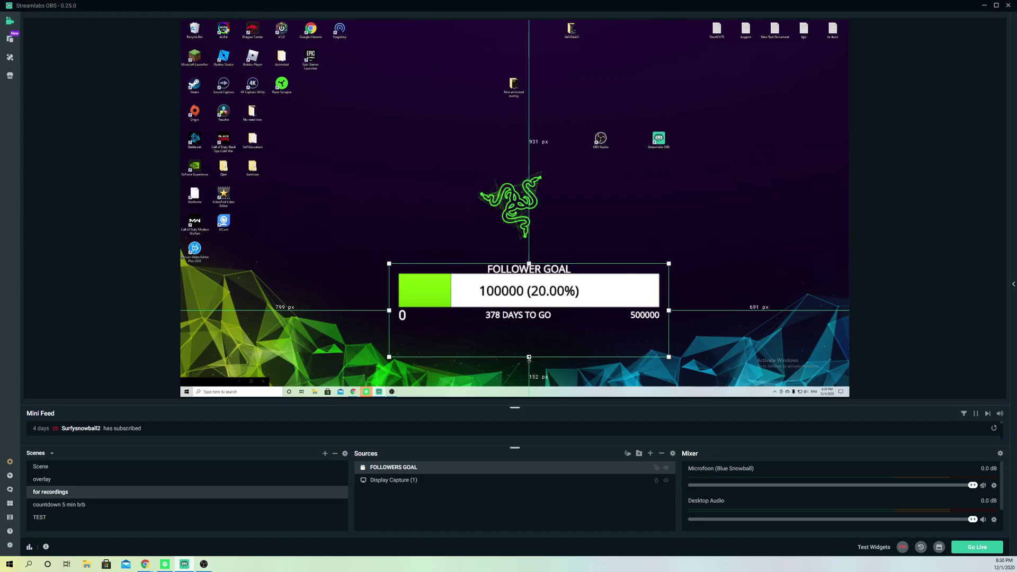
{"action": "left_click_drag", "start_coordinate": [529, 357], "coordinate": [532, 324]}
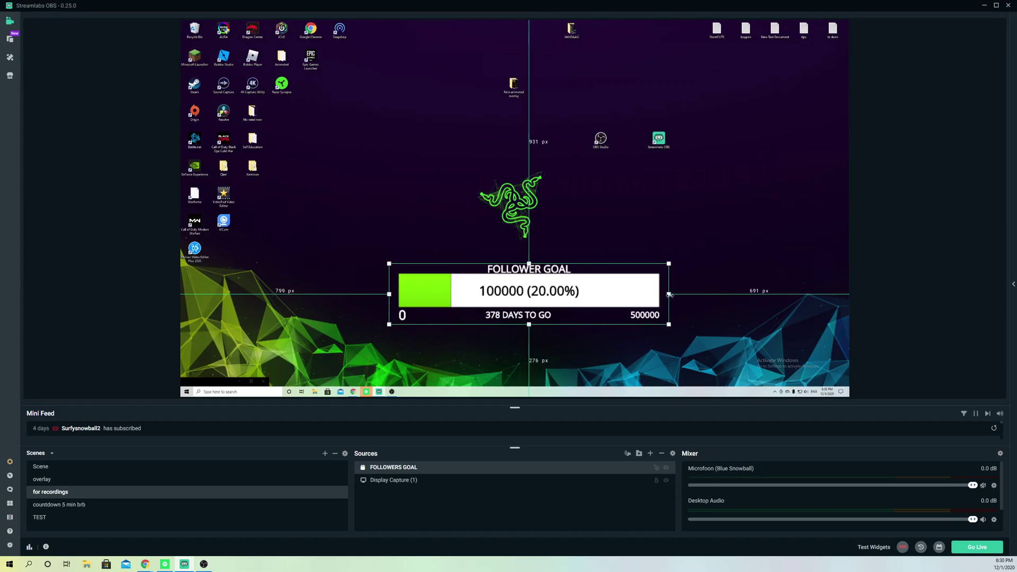
{"action": "mouse_move", "coordinate": [669, 294]}
{"action": "left_mouse_down"}
{"action": "mouse_move", "coordinate": [792, 294]}
{"action": "mouse_move", "coordinate": [663, 294]}
{"action": "left_mouse_up"}
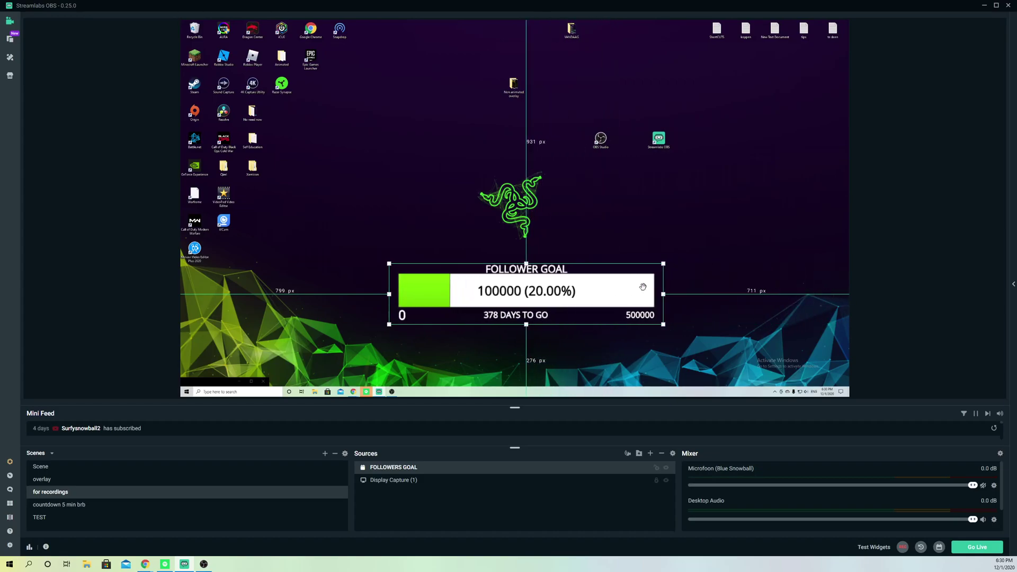
{"action": "left_click_drag", "start_coordinate": [526, 263], "coordinate": [513, 247]}
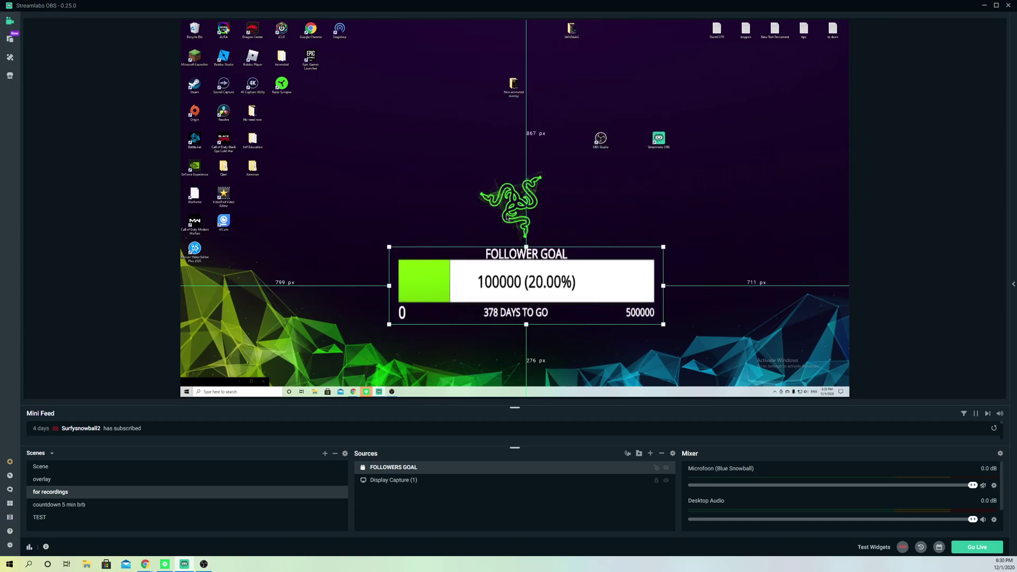
{"action": "left_click_drag", "start_coordinate": [556, 288], "coordinate": [476, 219]}
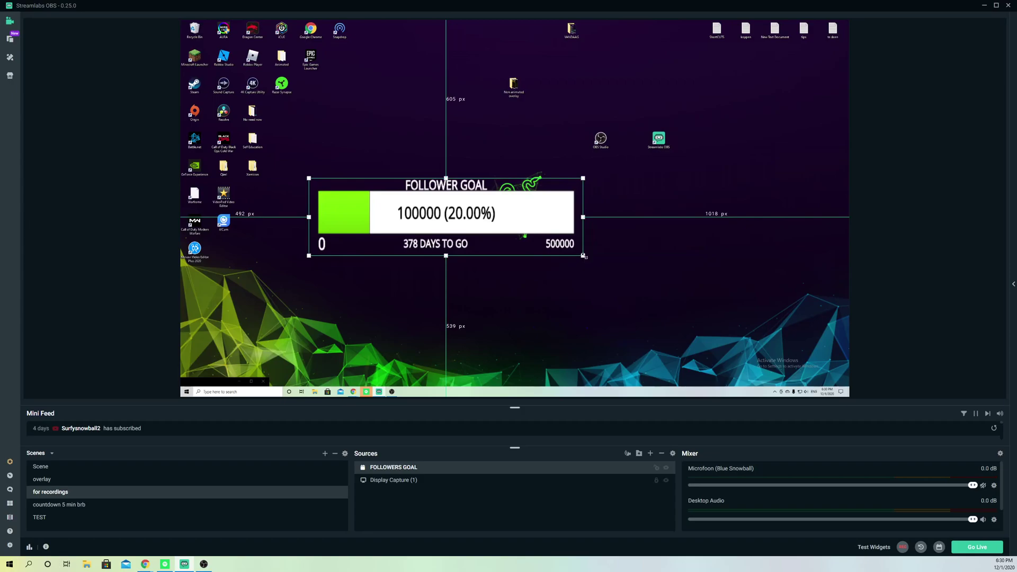
{"action": "left_click_drag", "start_coordinate": [582, 256], "coordinate": [507, 301]}
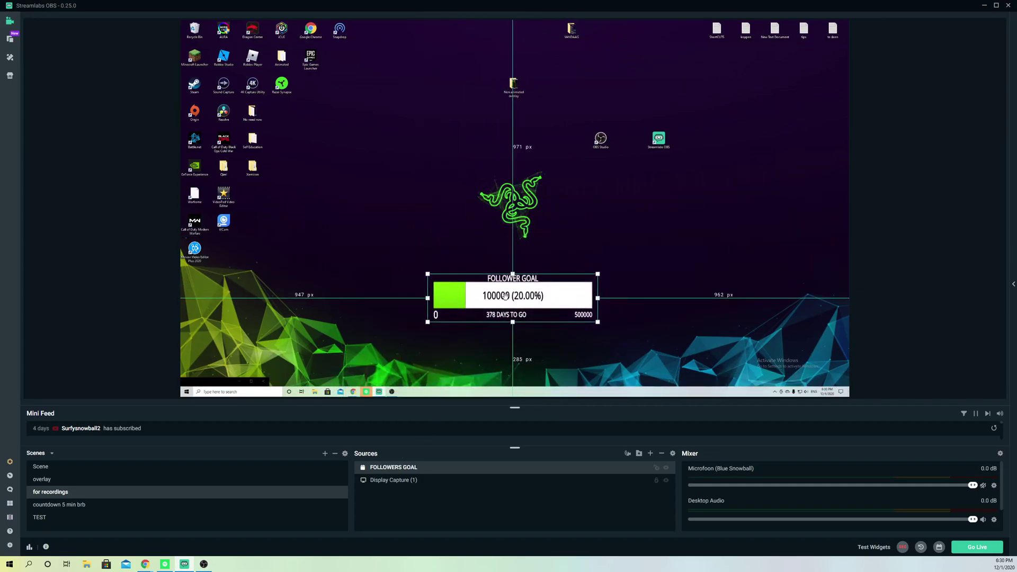
End the follower goal, close its settings and nudge the widget near the lower centre.
{"action": "double_click", "coordinate": [411, 468]}
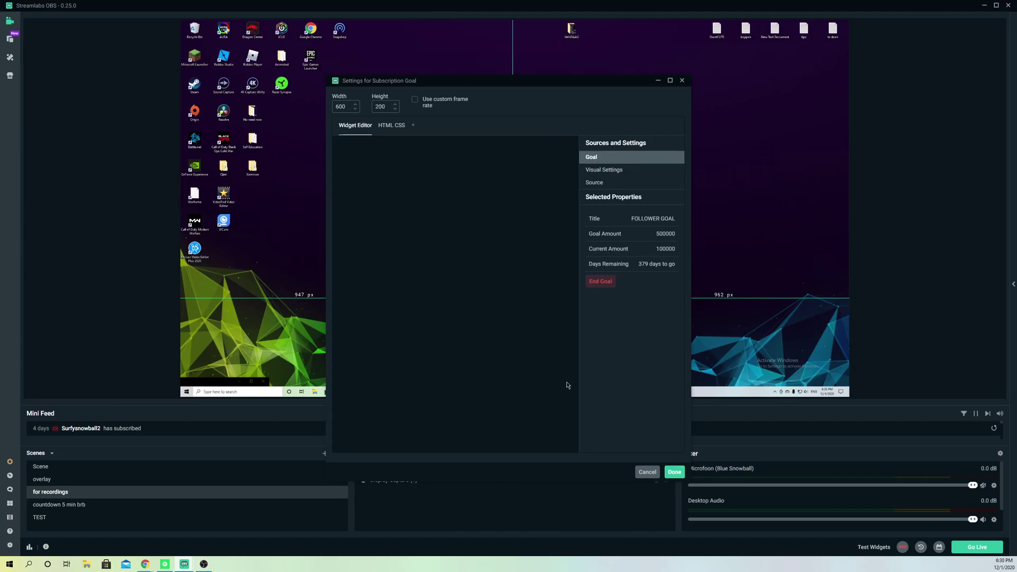
{"action": "left_click", "coordinate": [603, 288]}
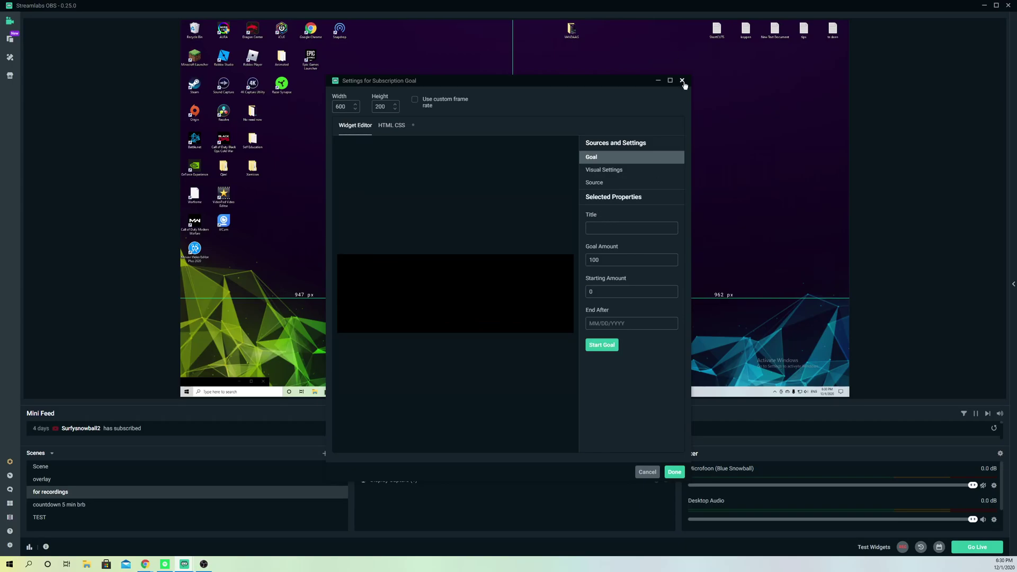
{"action": "left_click", "coordinate": [673, 472]}
{"action": "left_click_drag", "start_coordinate": [507, 318], "coordinate": [476, 305]}
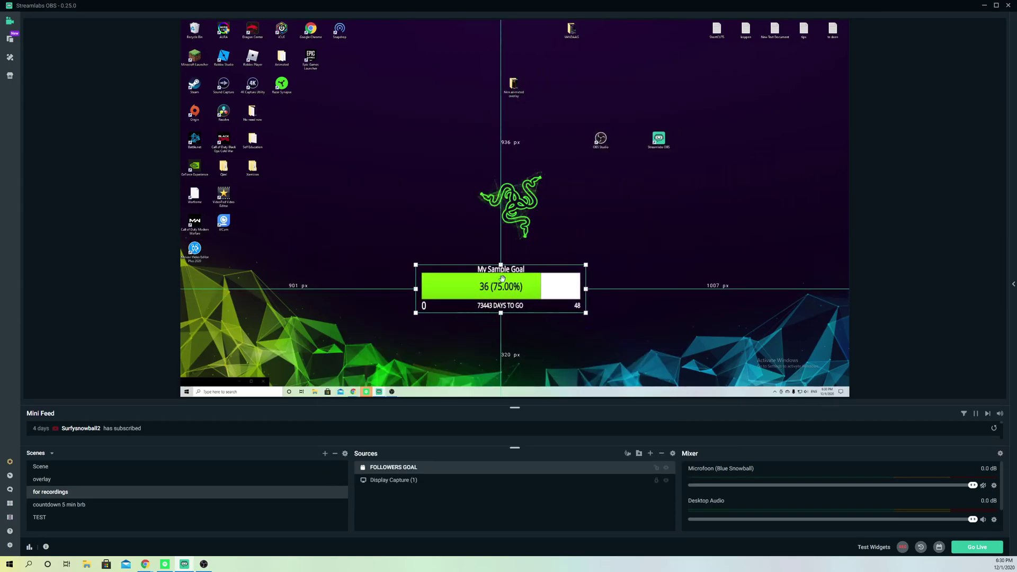
Remove the FOLLOWERS GOAL source from the scene and confirm the removal.
{"action": "right_click", "coordinate": [403, 468]}
{"action": "left_click", "coordinate": [401, 472]}
{"action": "right_click", "coordinate": [404, 470]}
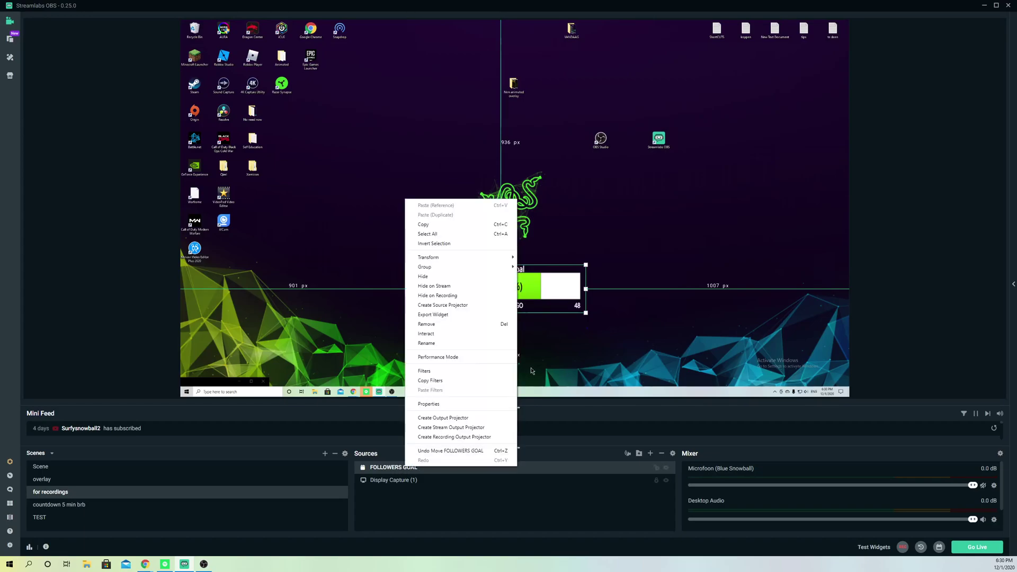
{"action": "left_click", "coordinate": [424, 326]}
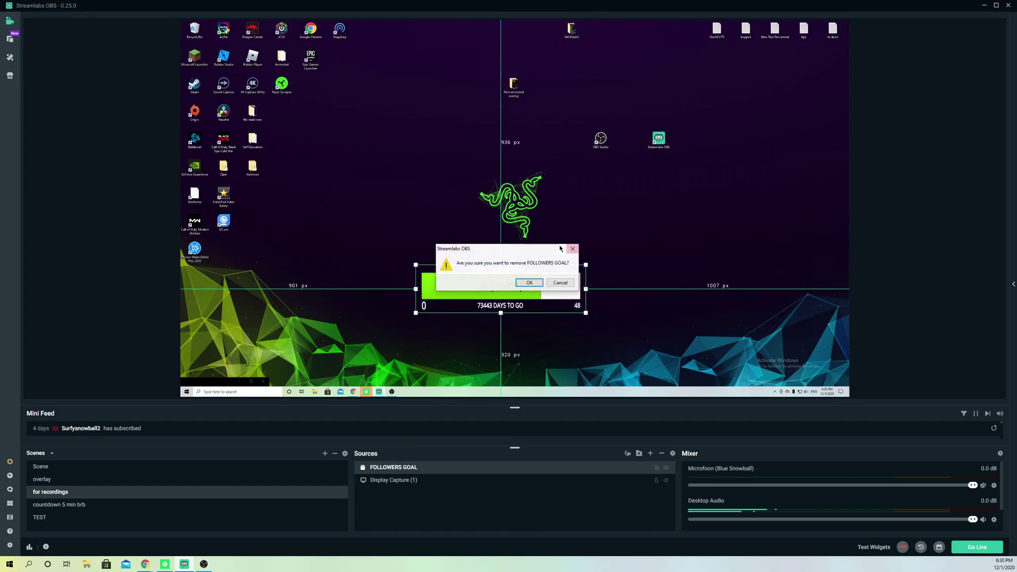
{"action": "left_click", "coordinate": [528, 280]}
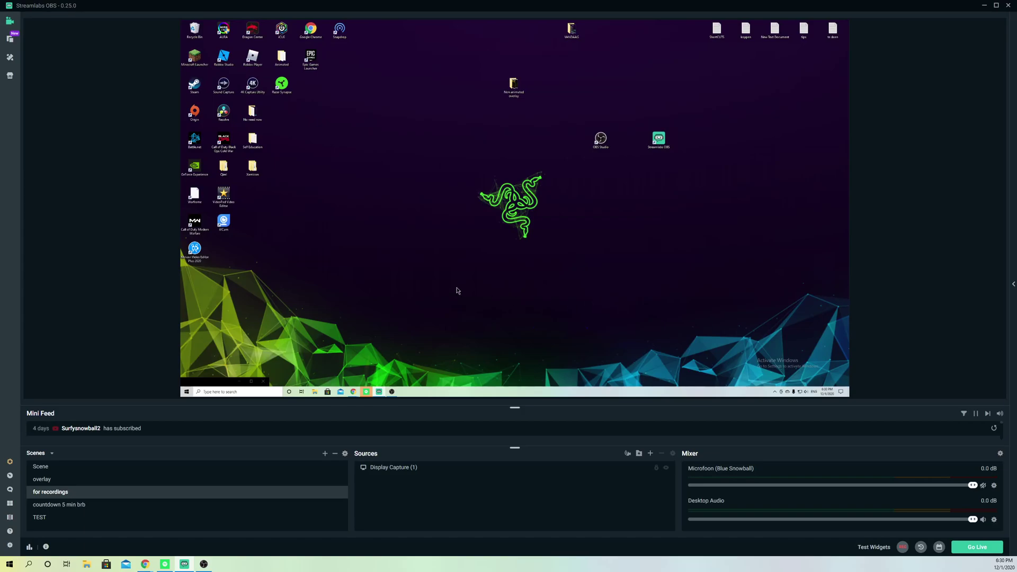
{"action": "left_click", "coordinate": [650, 454]}
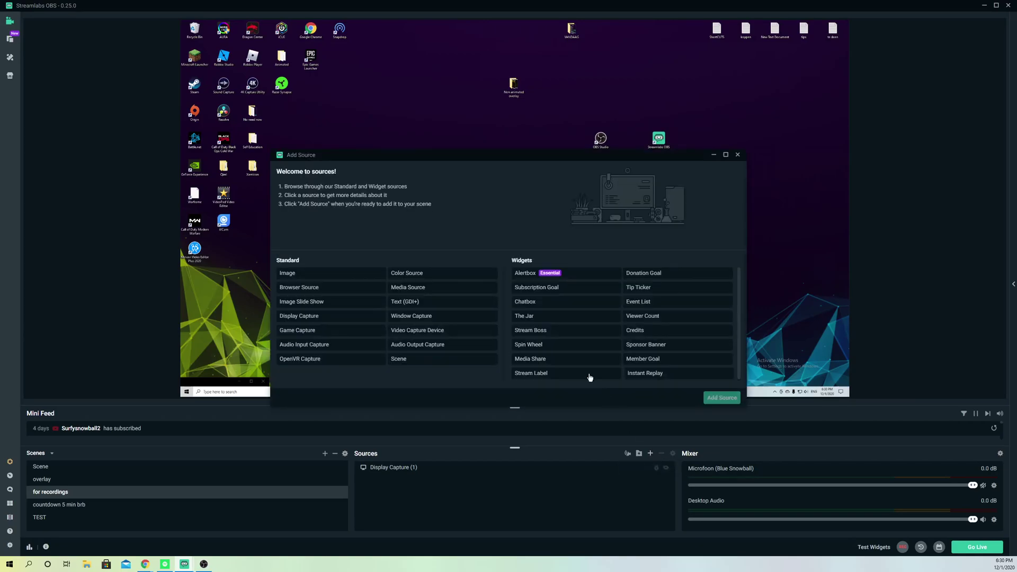
{"action": "left_click", "coordinate": [525, 290]}
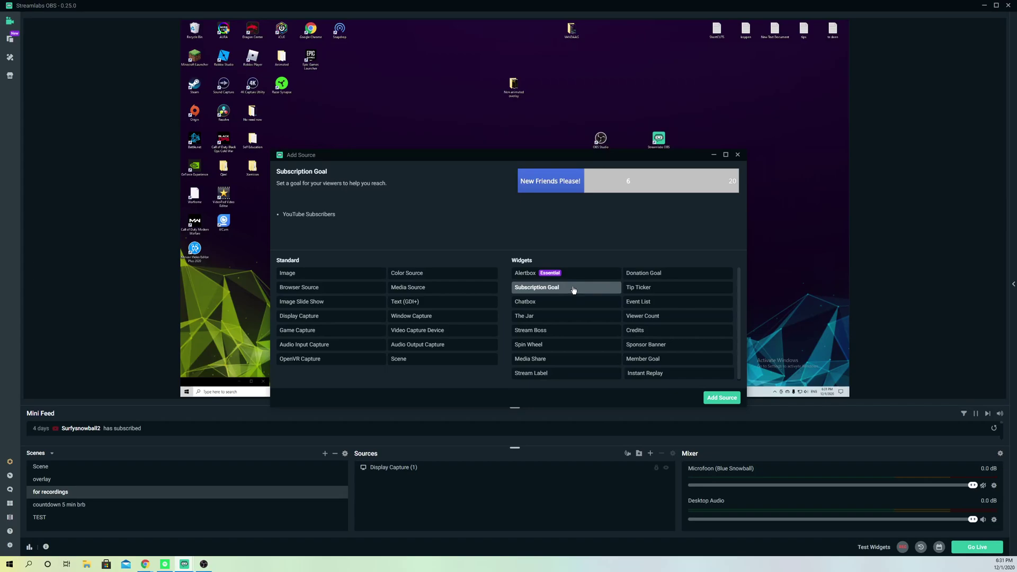
{"action": "left_click", "coordinate": [738, 156]}
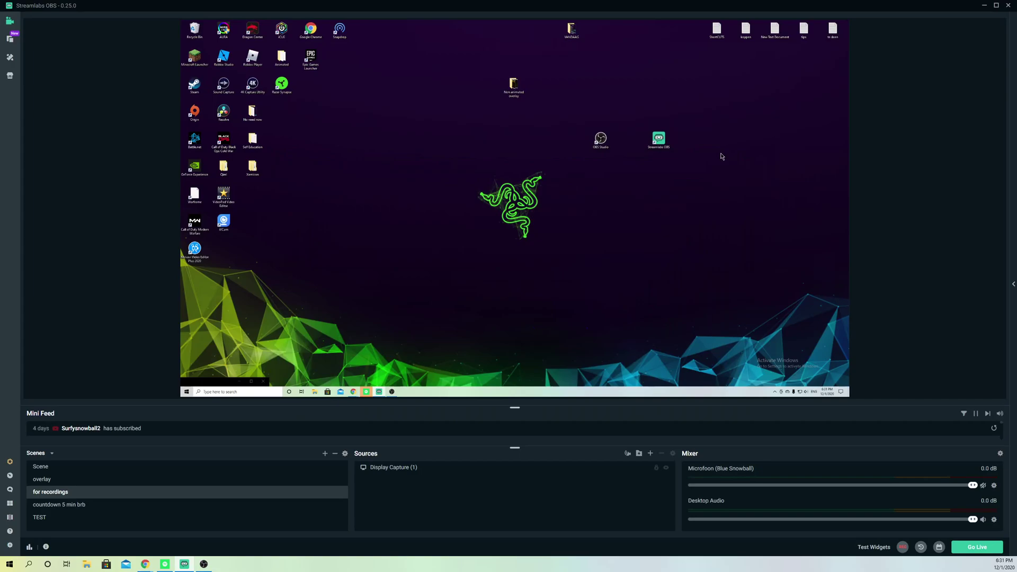